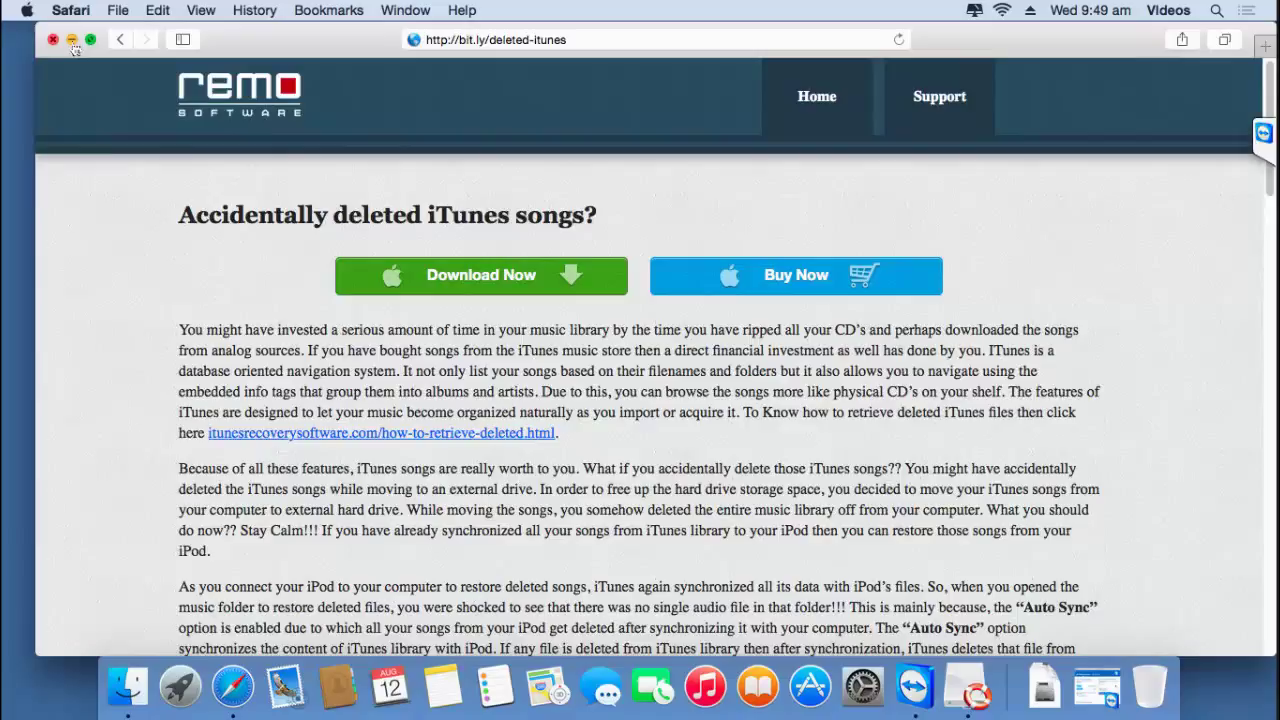
Minimise Safari and bring up Remo Recover's start screen to preview its file, volume and photo recovery options.
left_click(71, 39)
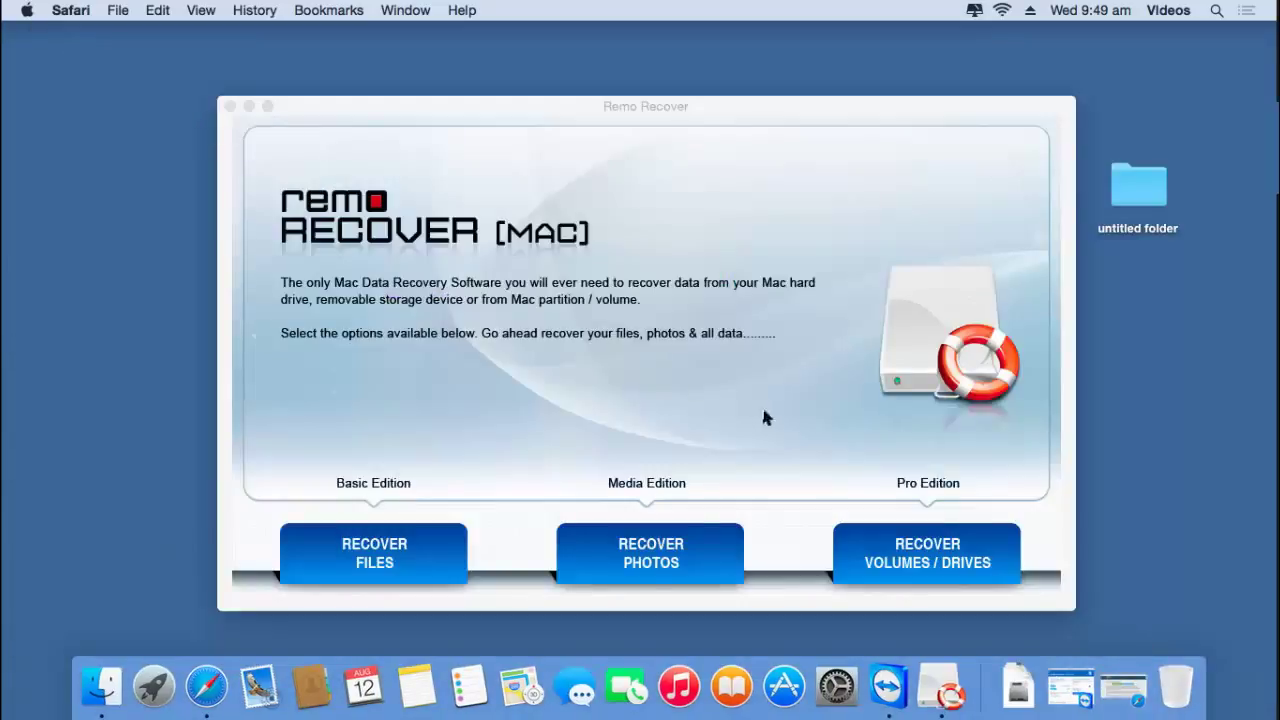
left_click(765, 418)
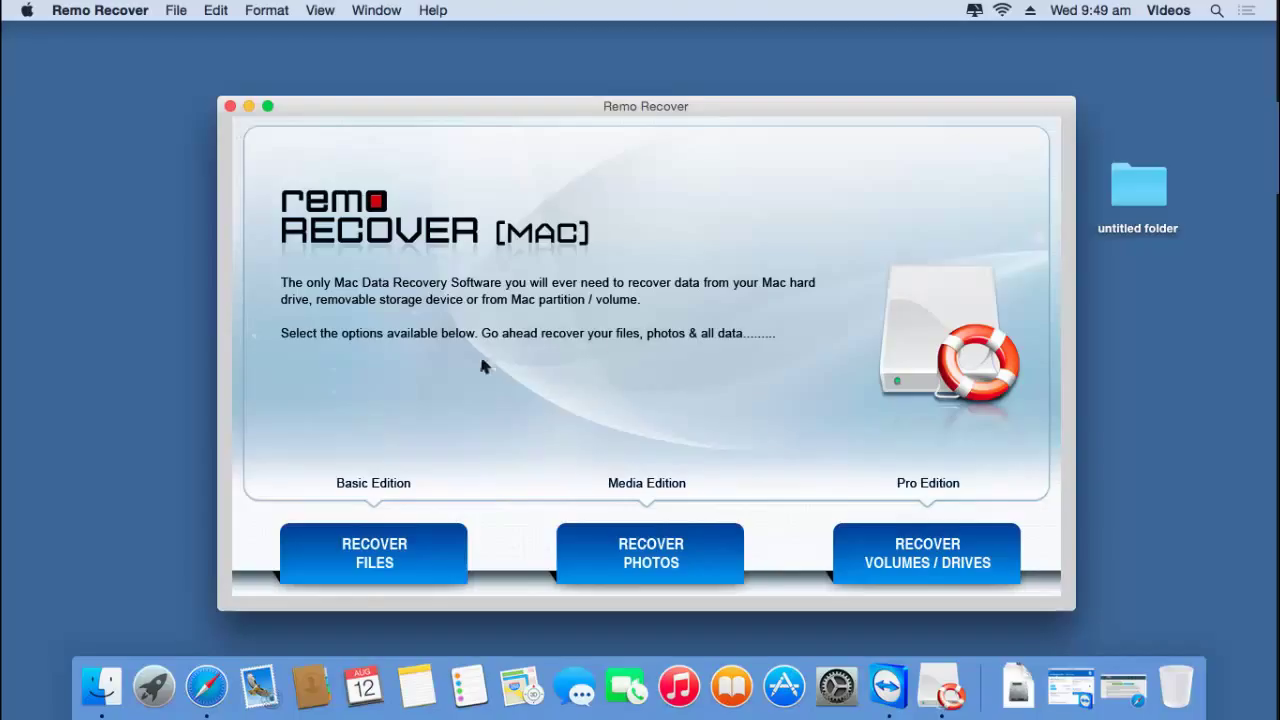
left_click(393, 556)
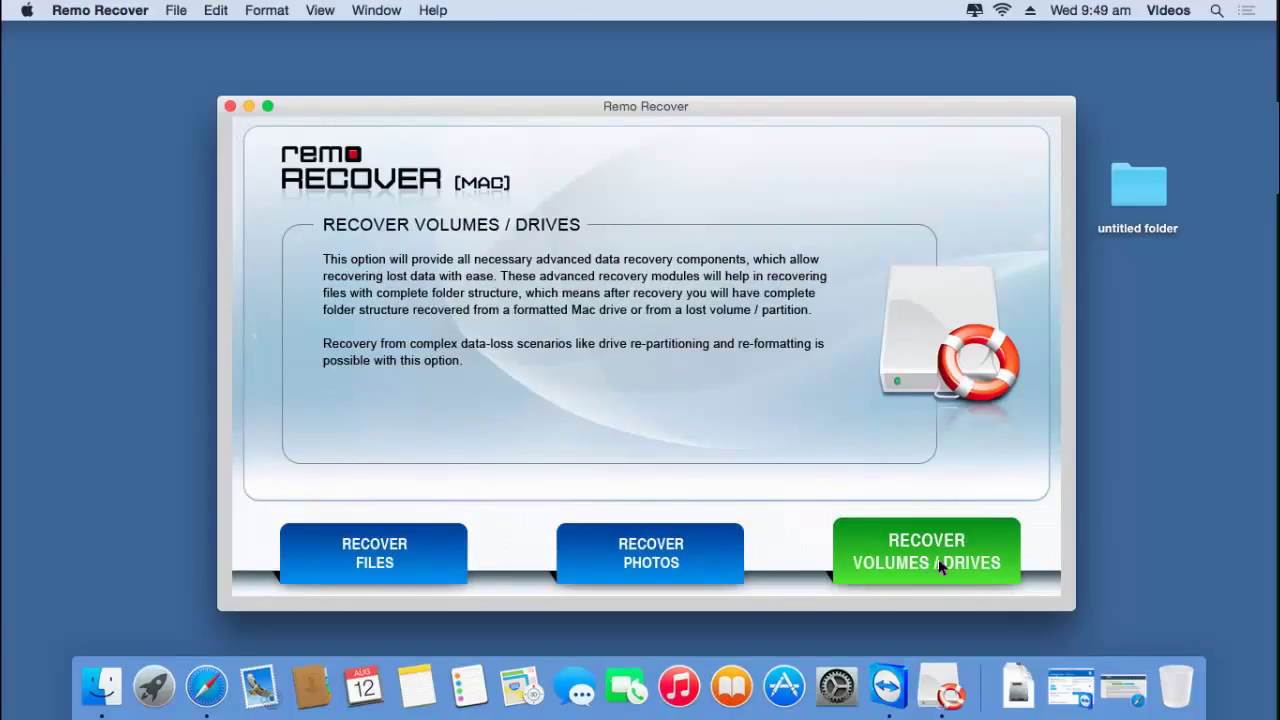
Choose Recover Photos, then the option to recover deleted rather than lost media.
left_click(655, 558)
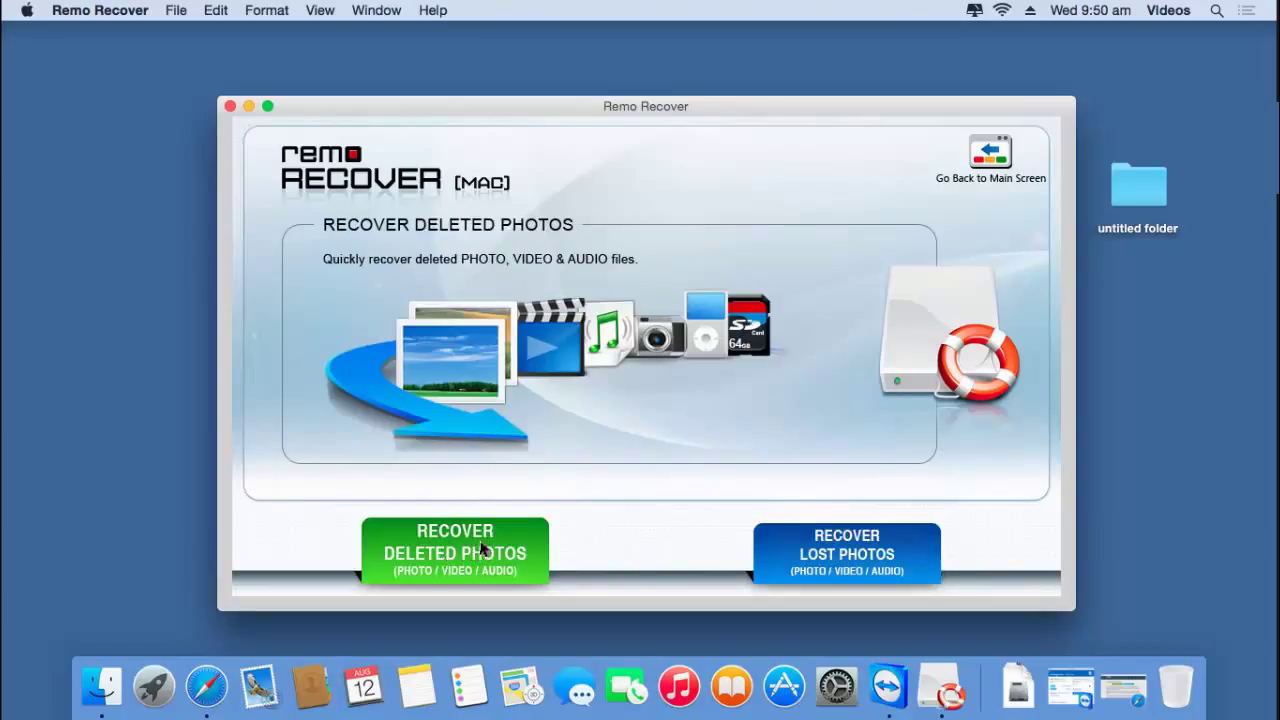
left_click(474, 557)
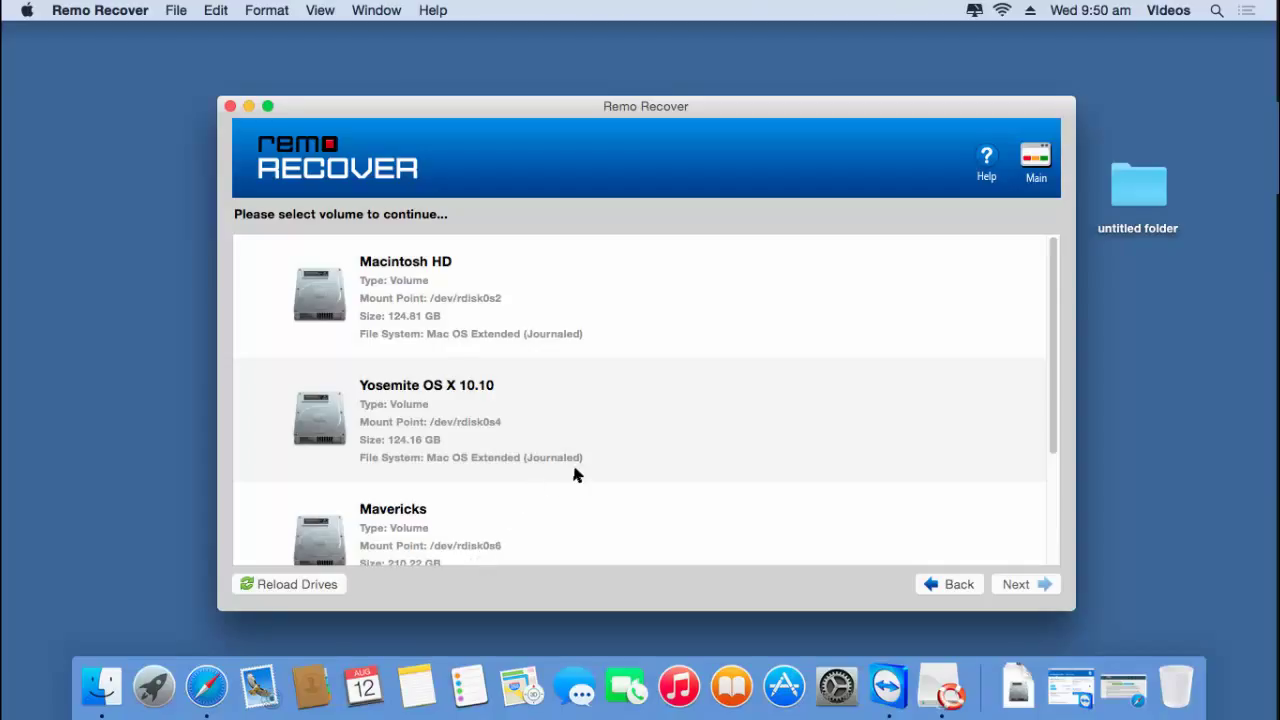
Select Macintosh HD from the volume list and continue to file-type selection.
scroll(584, 471, "down", 2)
scroll(584, 471, "down", 1)
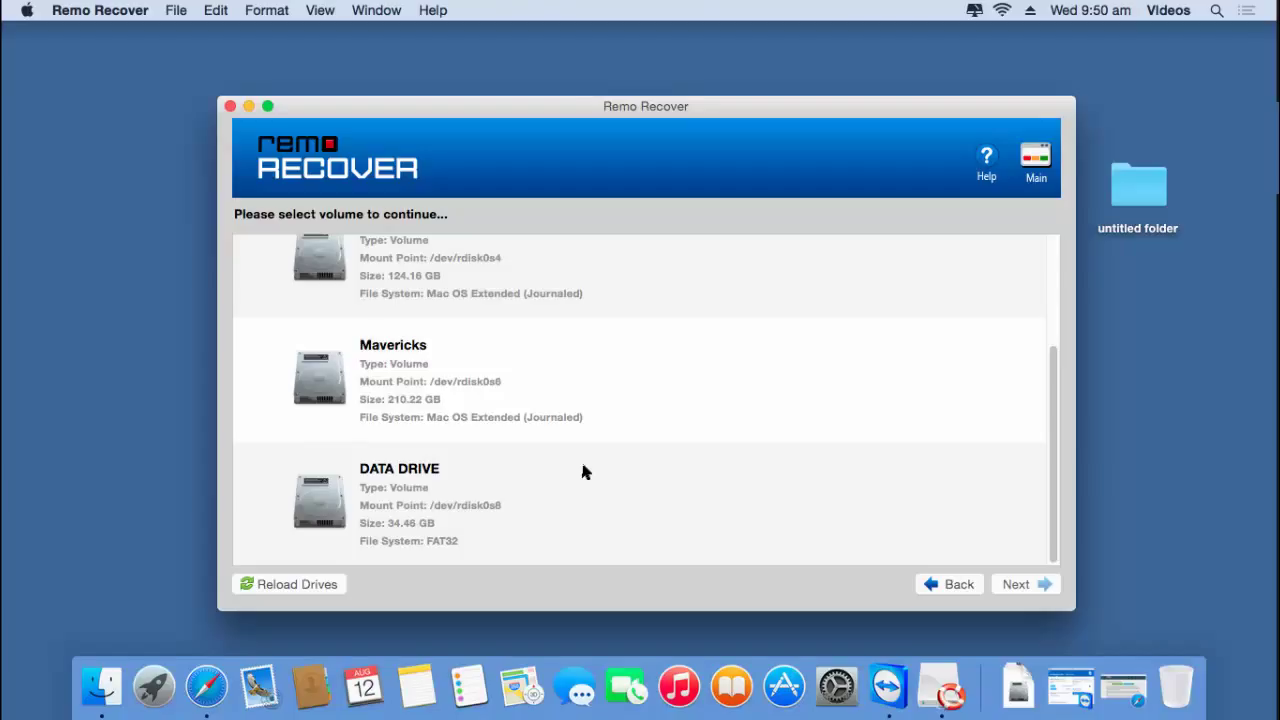
scroll(584, 471, "up", 3)
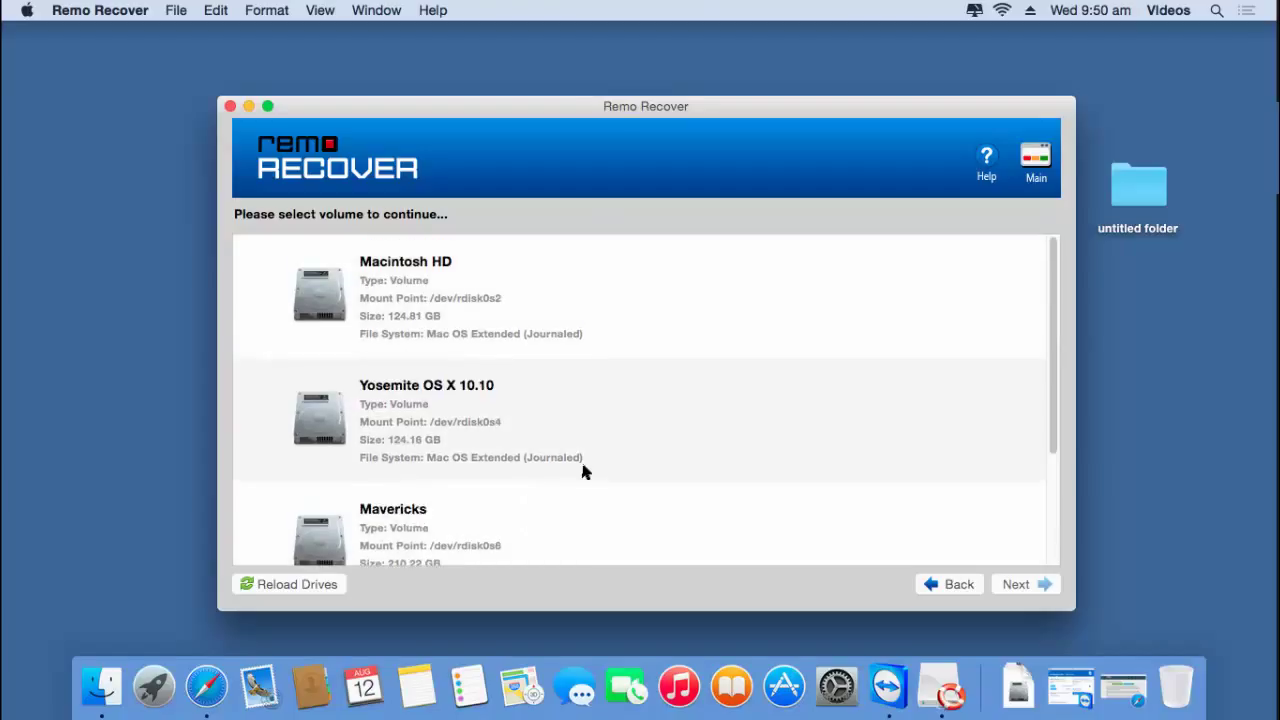
left_click(614, 305)
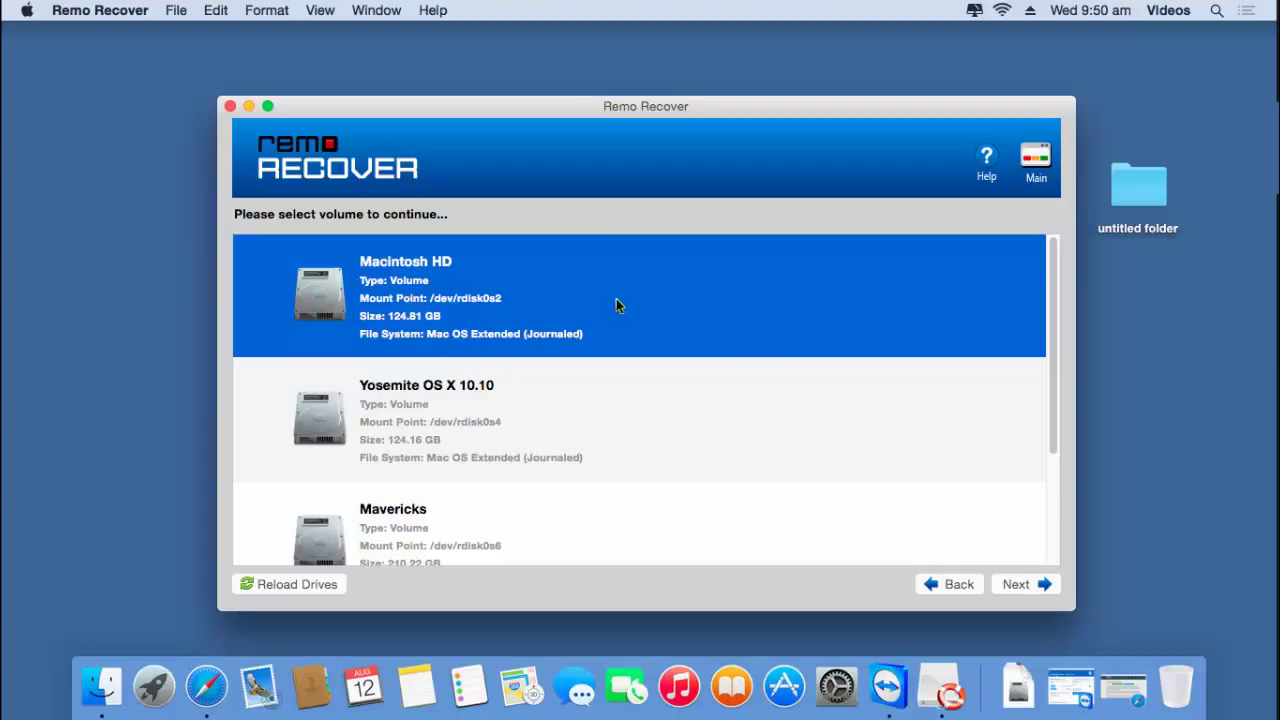
left_click(1020, 585)
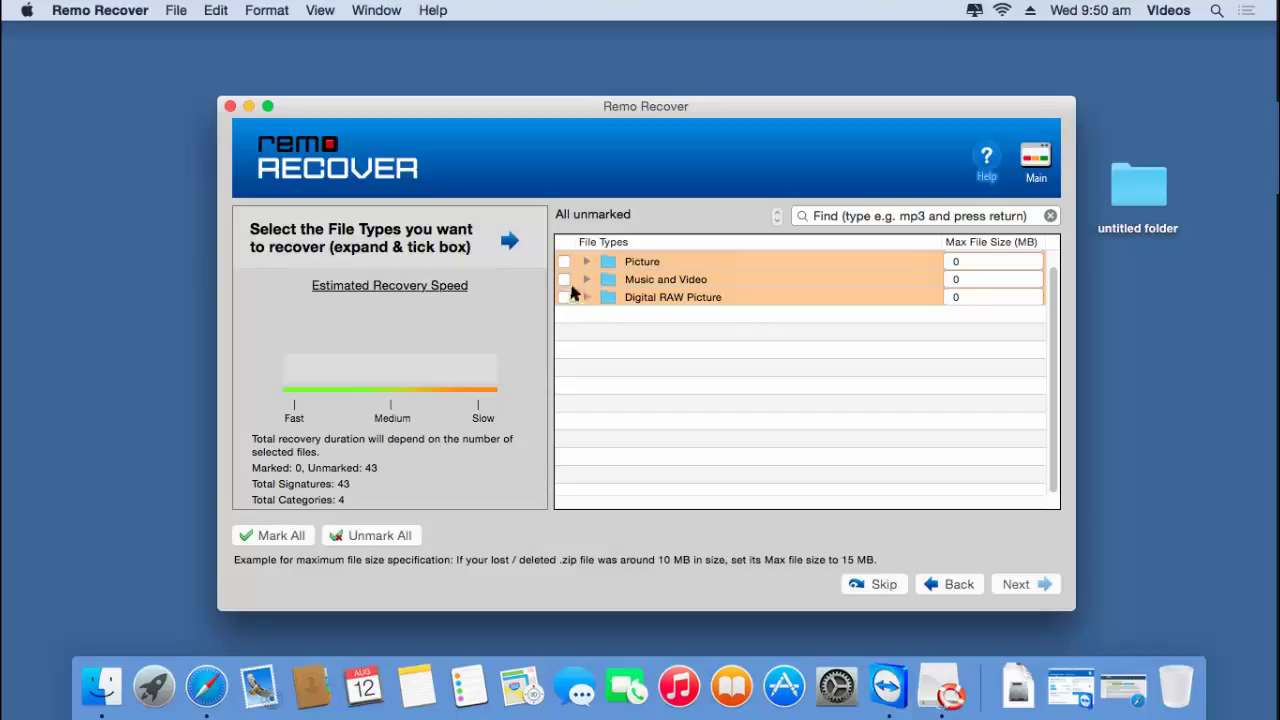
Scan Macintosh HD for Music and Video only, finding 43 audio files (38.51 MB).
left_click(564, 280)
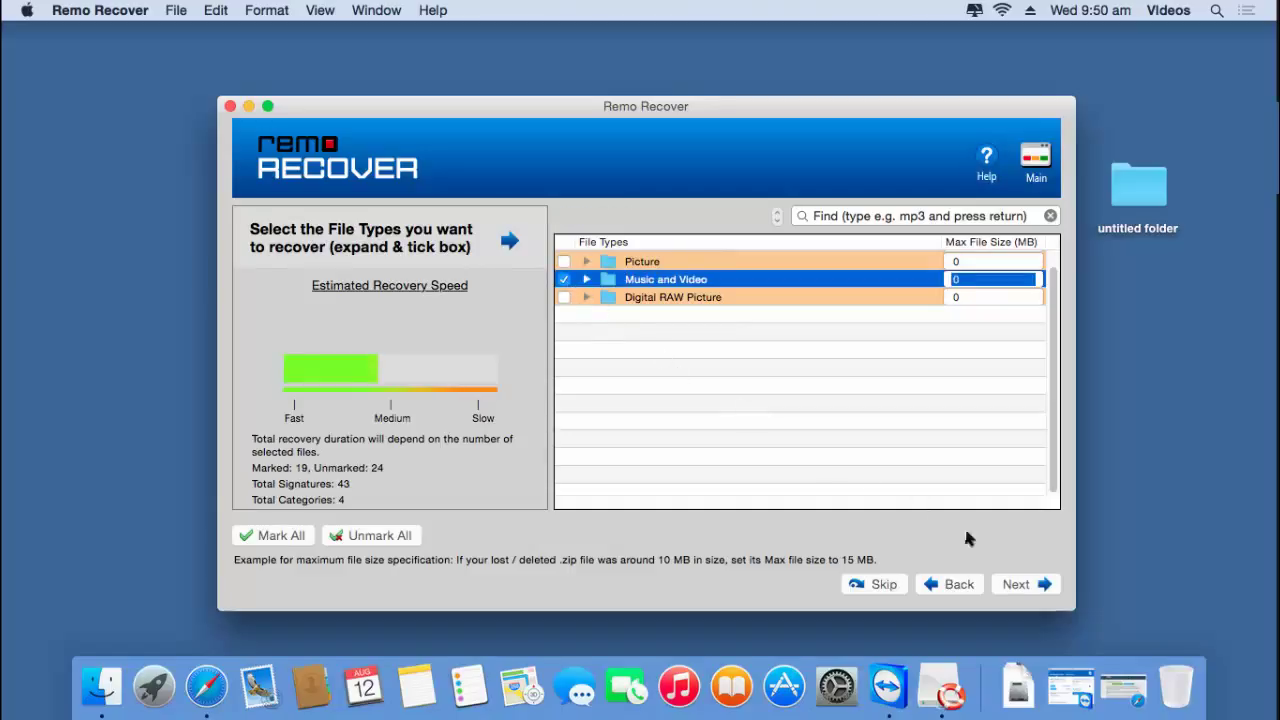
left_click(1016, 585)
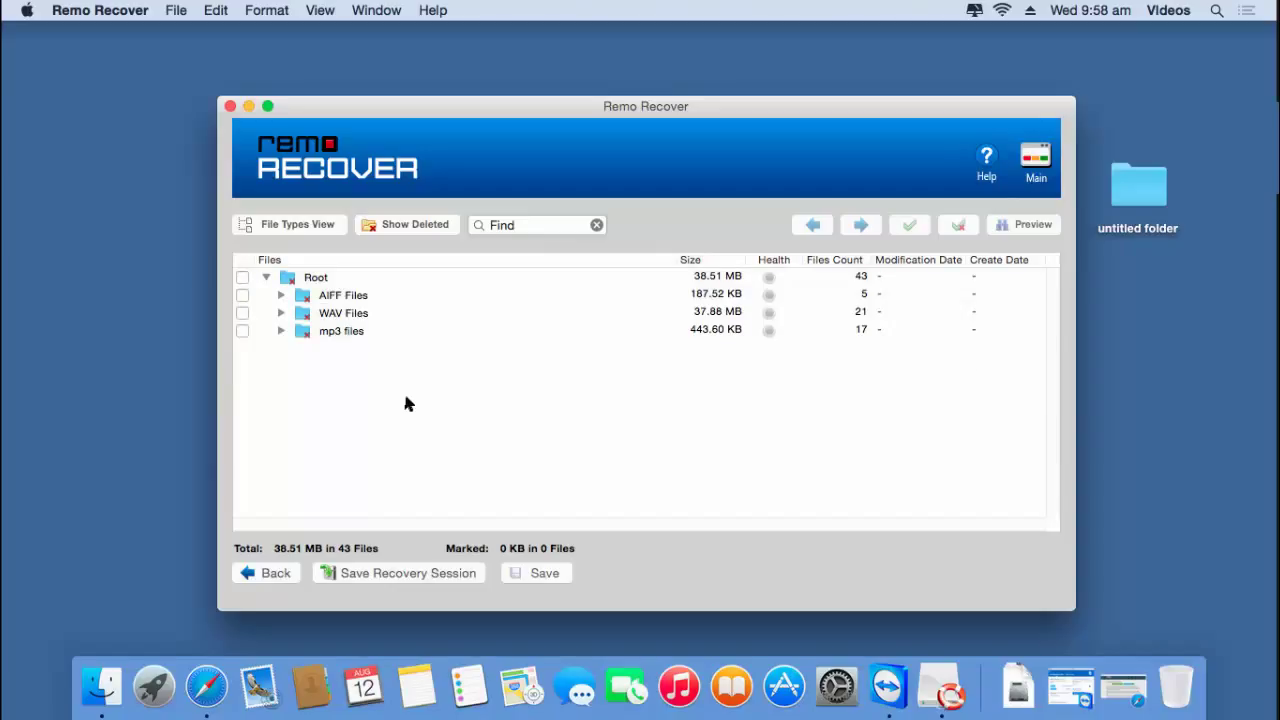
Mark the AIFF Files and mp3 files folders (22 files, 631.11 KB), leaving WAV unmarked.
left_click(242, 295)
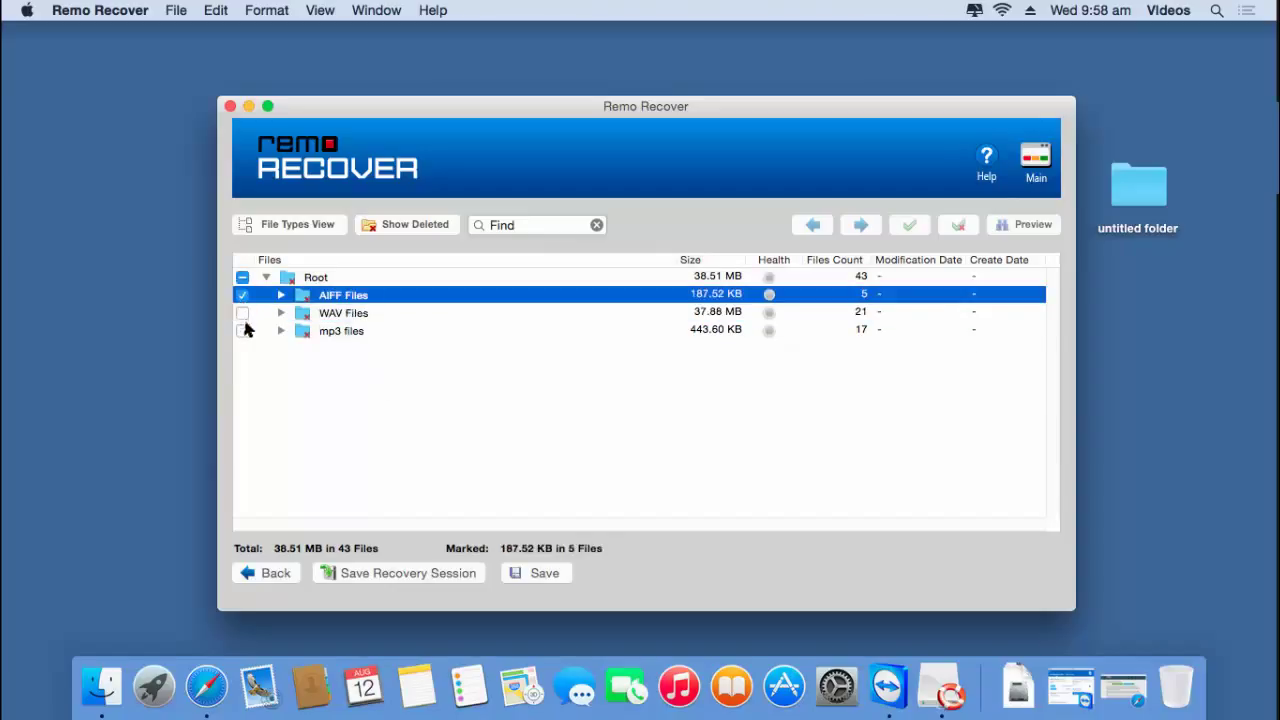
left_click(242, 331)
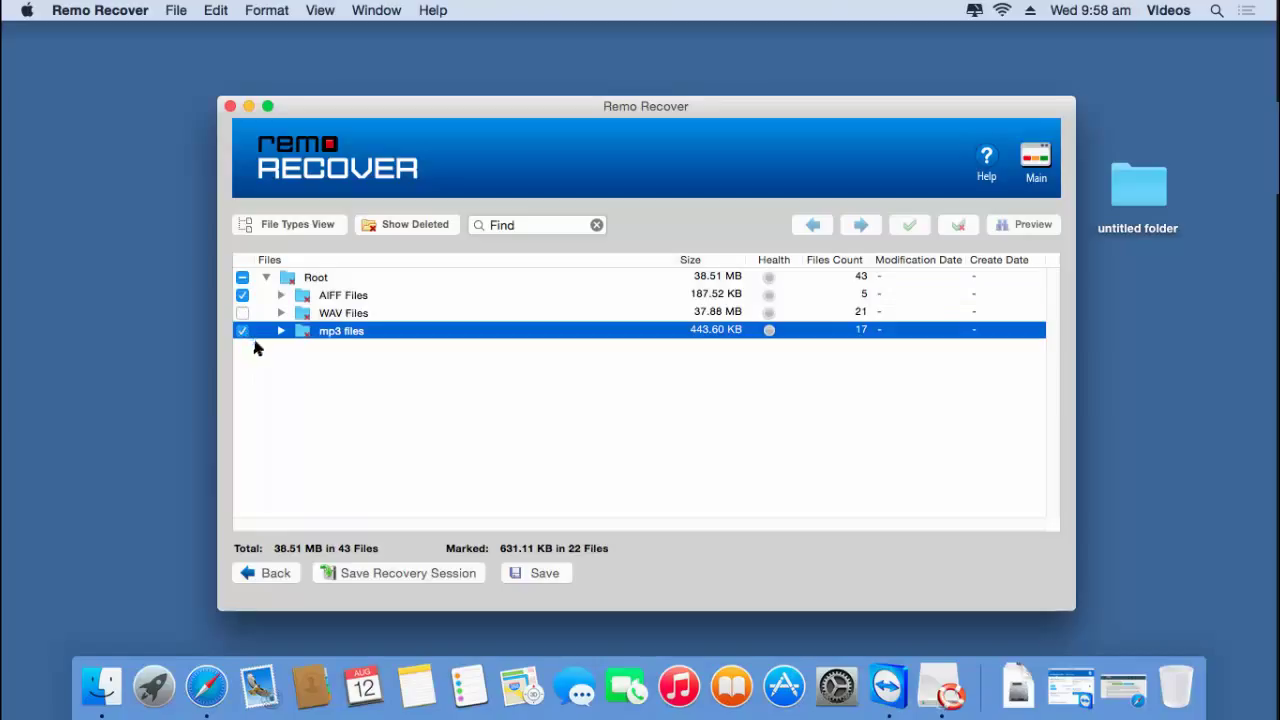
Save the 22 marked files into the untitled folder under videos > Desktop and confirm completion.
left_click(542, 573)
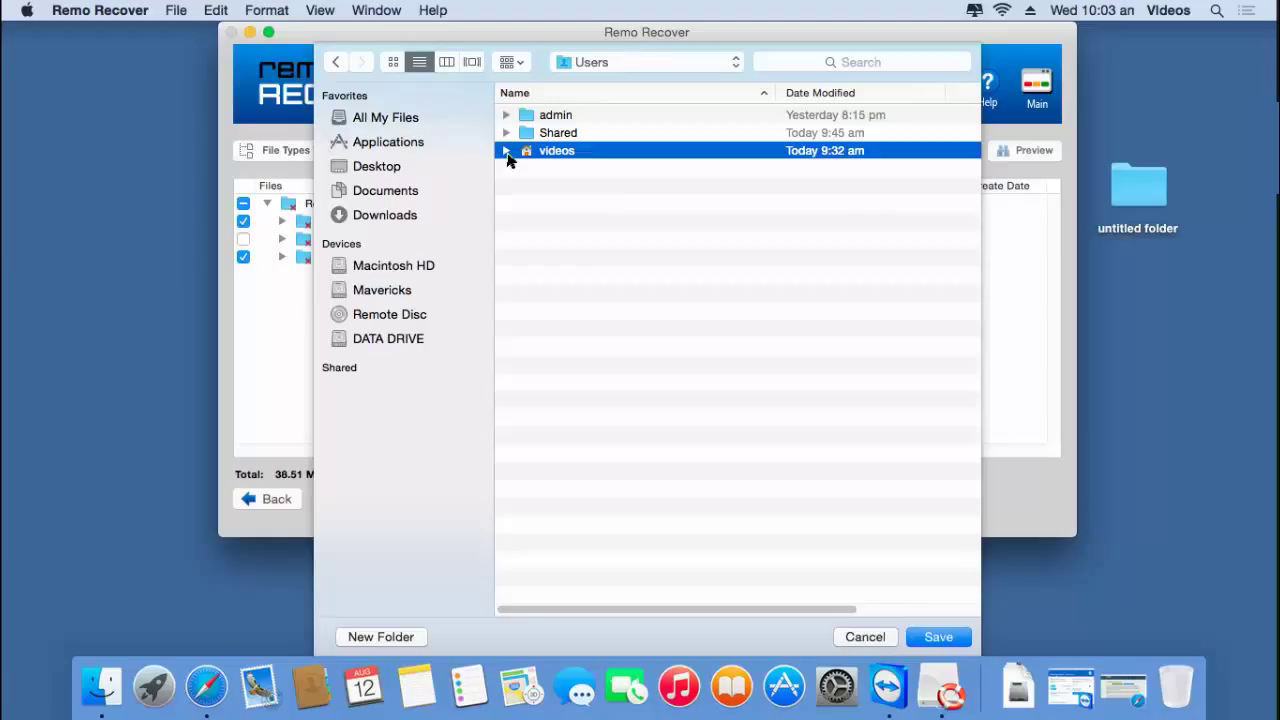
left_click(506, 151)
left_click(525, 188)
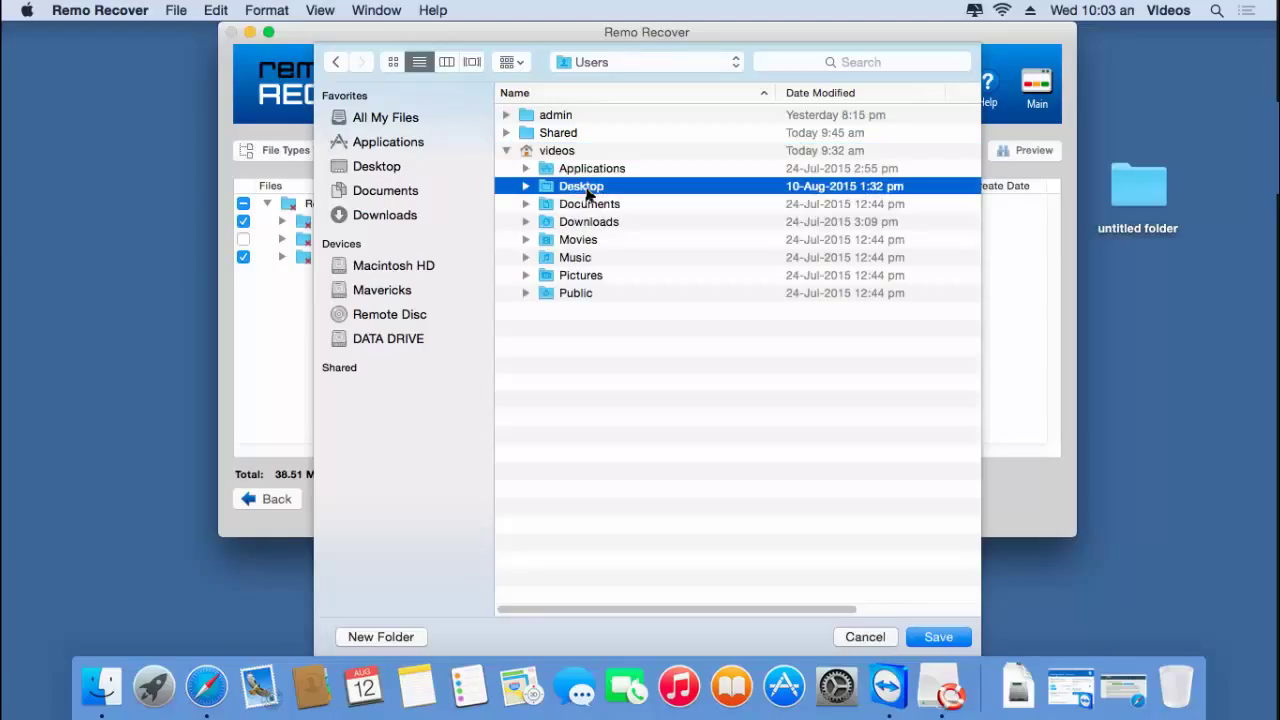
left_click(525, 187)
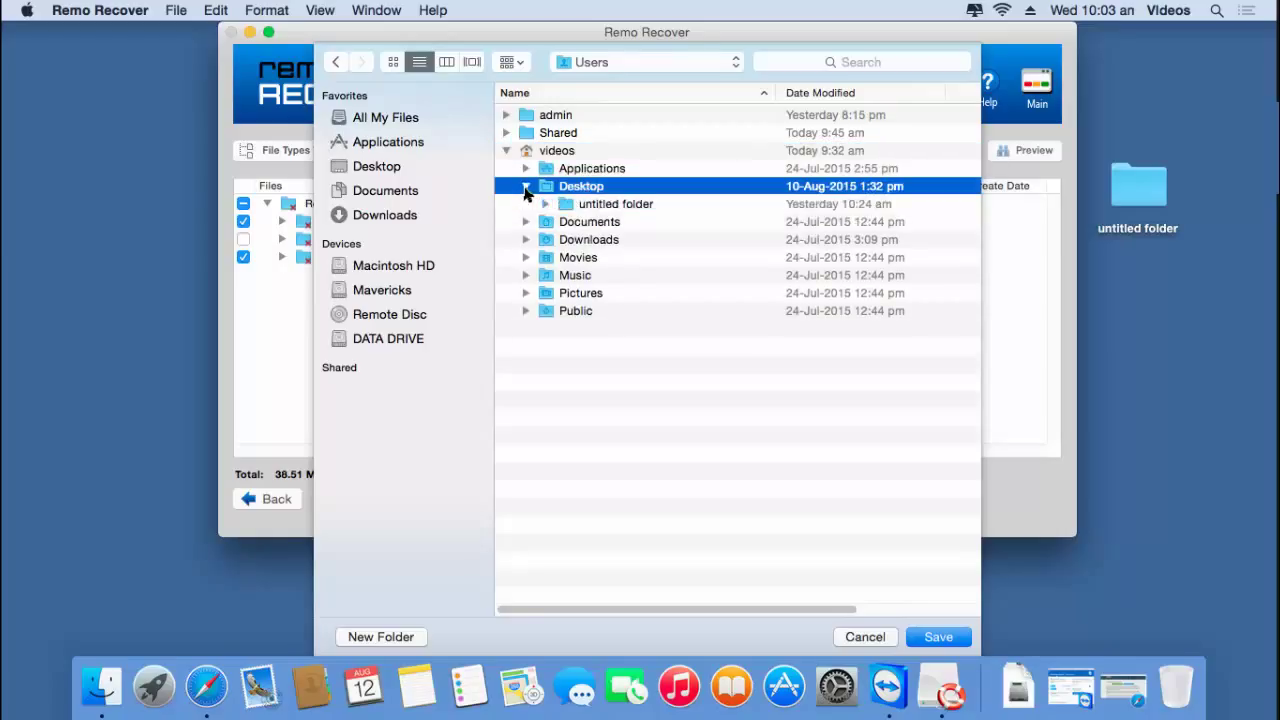
double_click(613, 208)
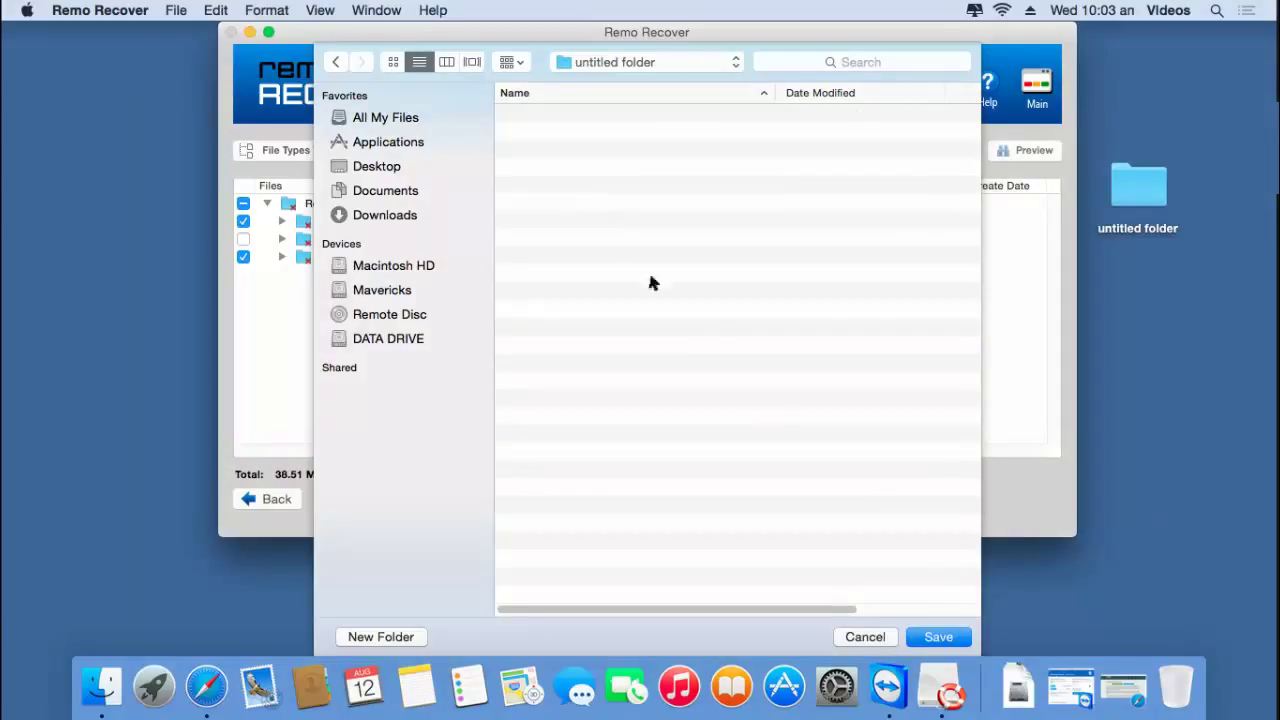
left_click(939, 637)
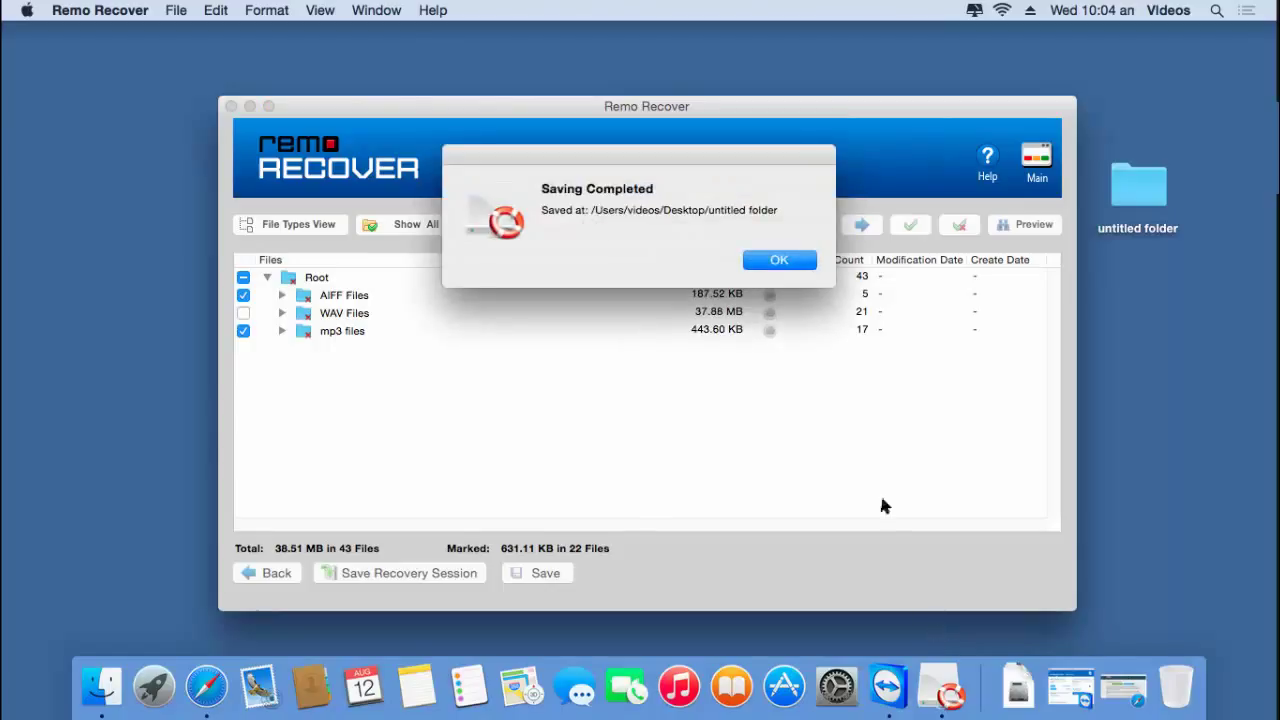
left_click(789, 264)
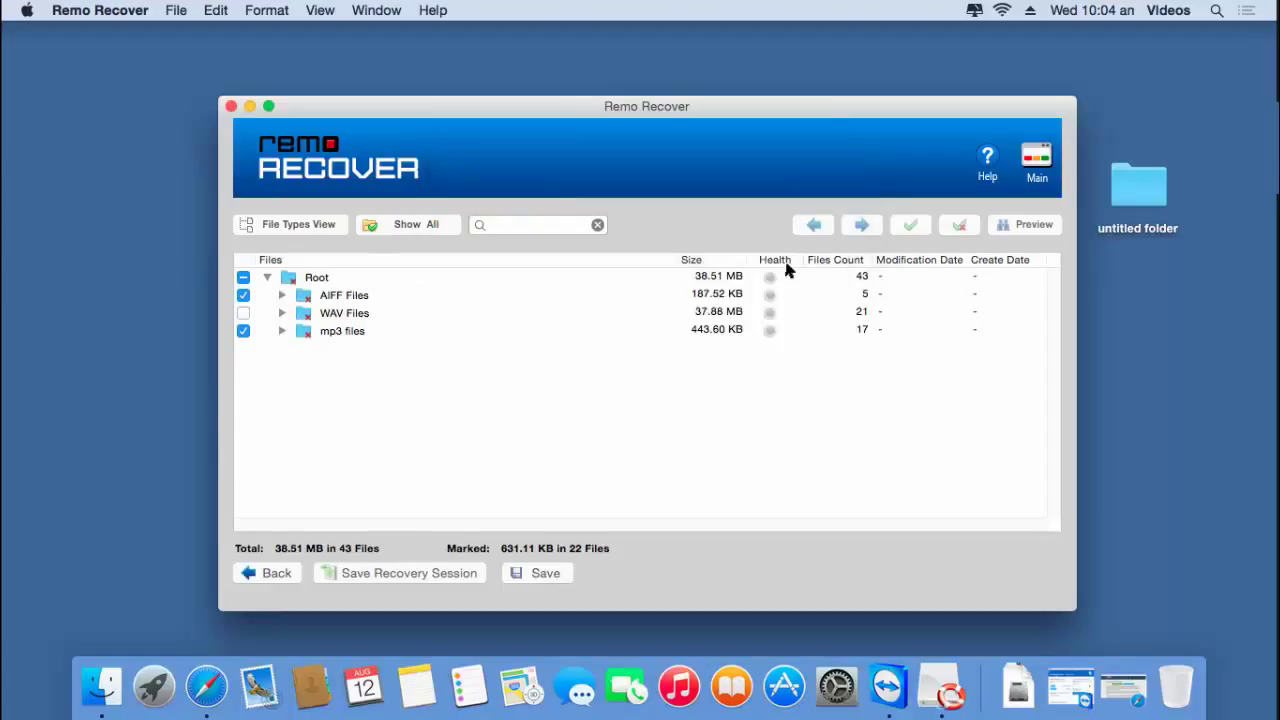
left_click(787, 273)
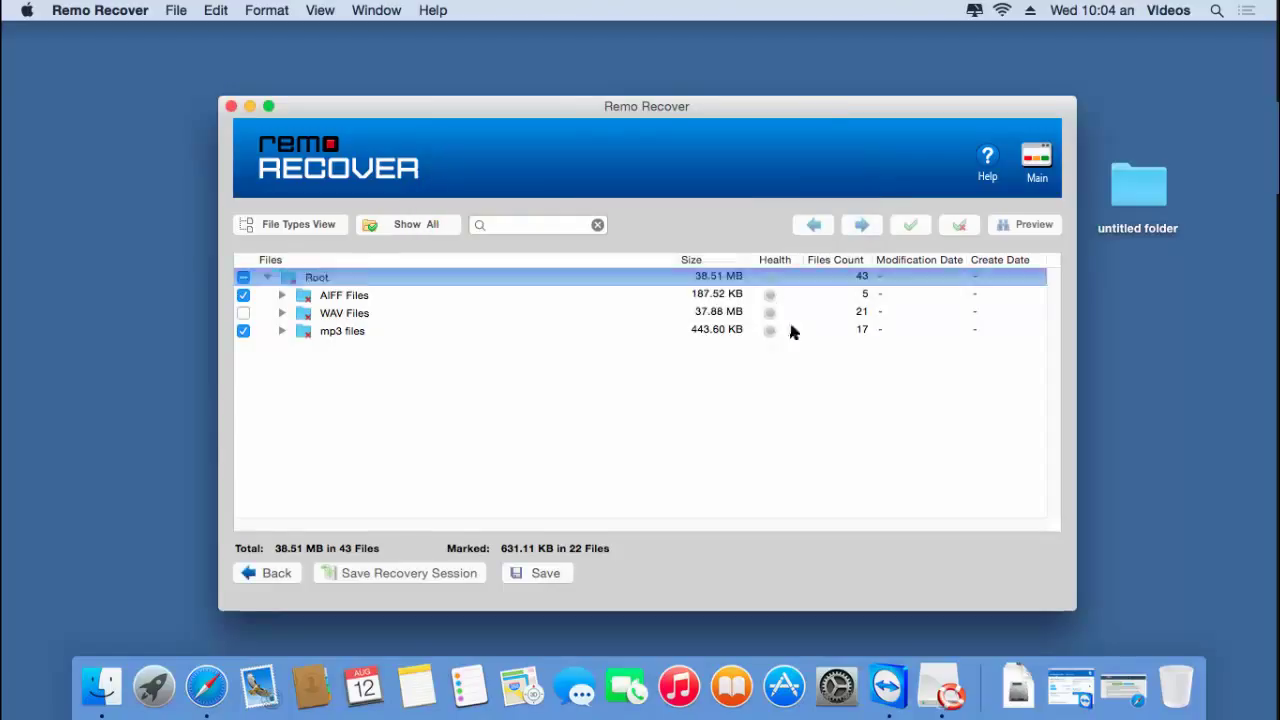
In Finder, open untitled folder > Root > mp3 files to check the tracks, then return to Root.
double_click(1128, 199)
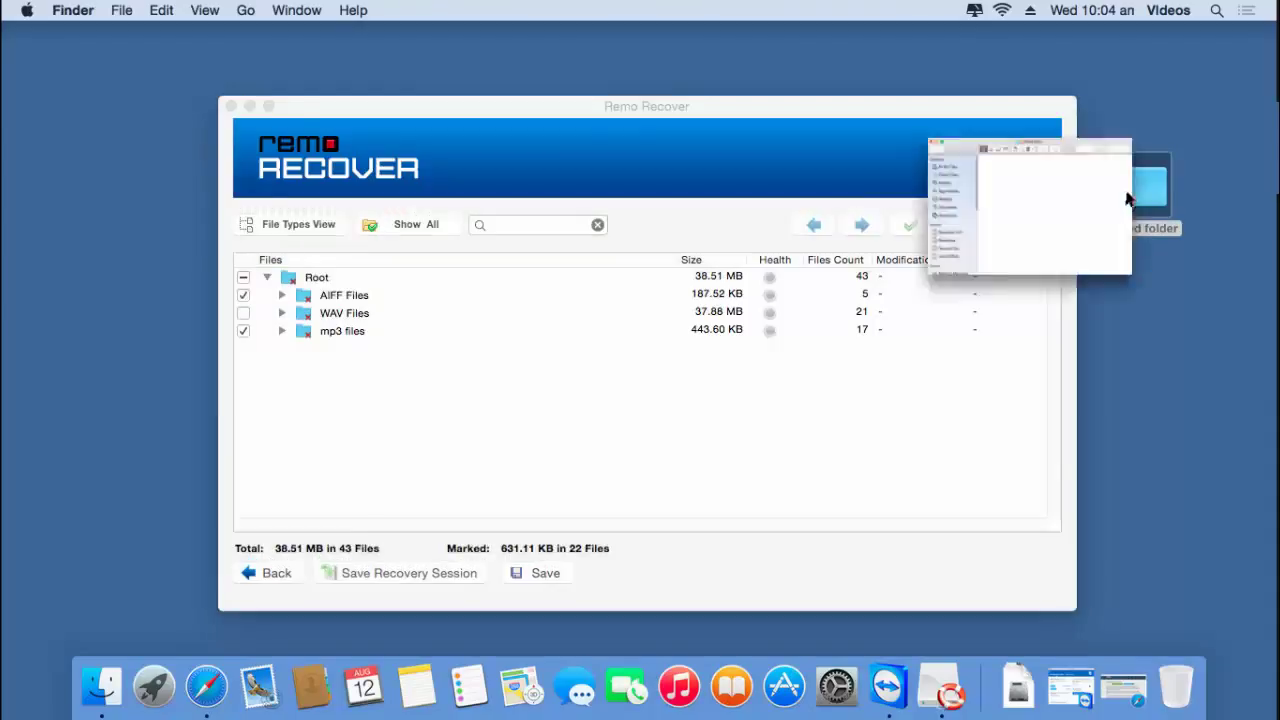
double_click(530, 185)
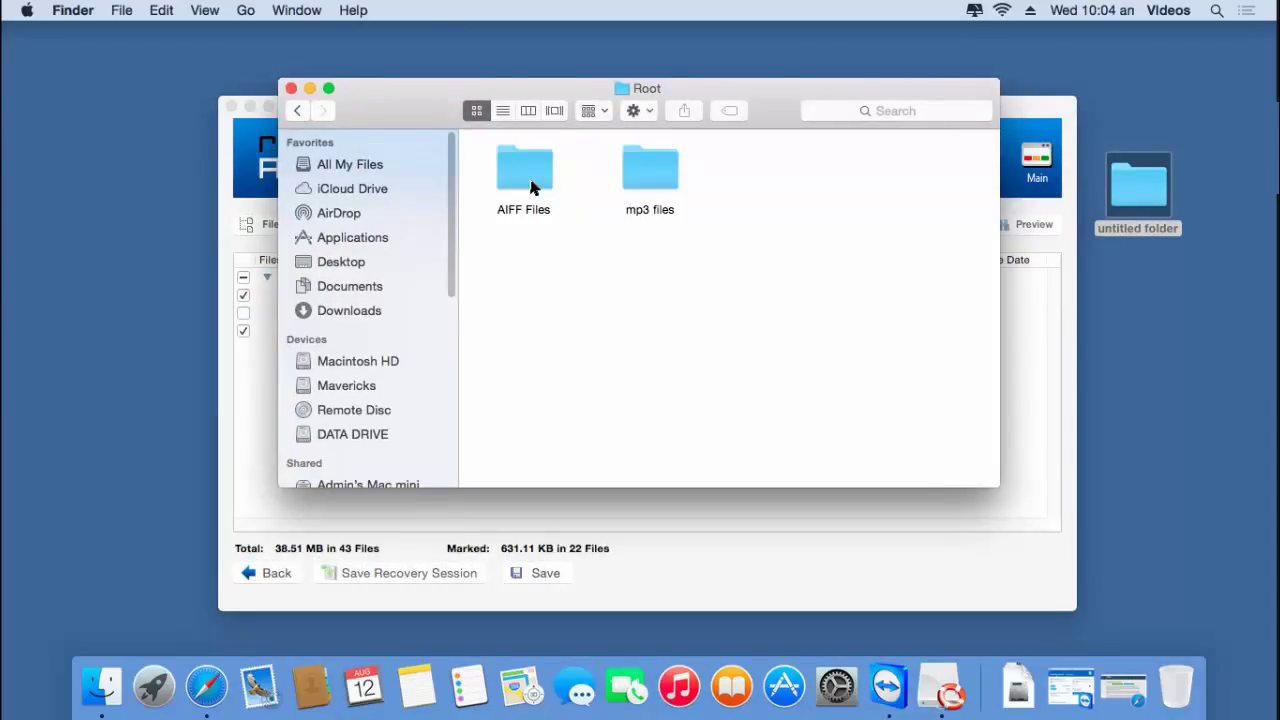
double_click(664, 186)
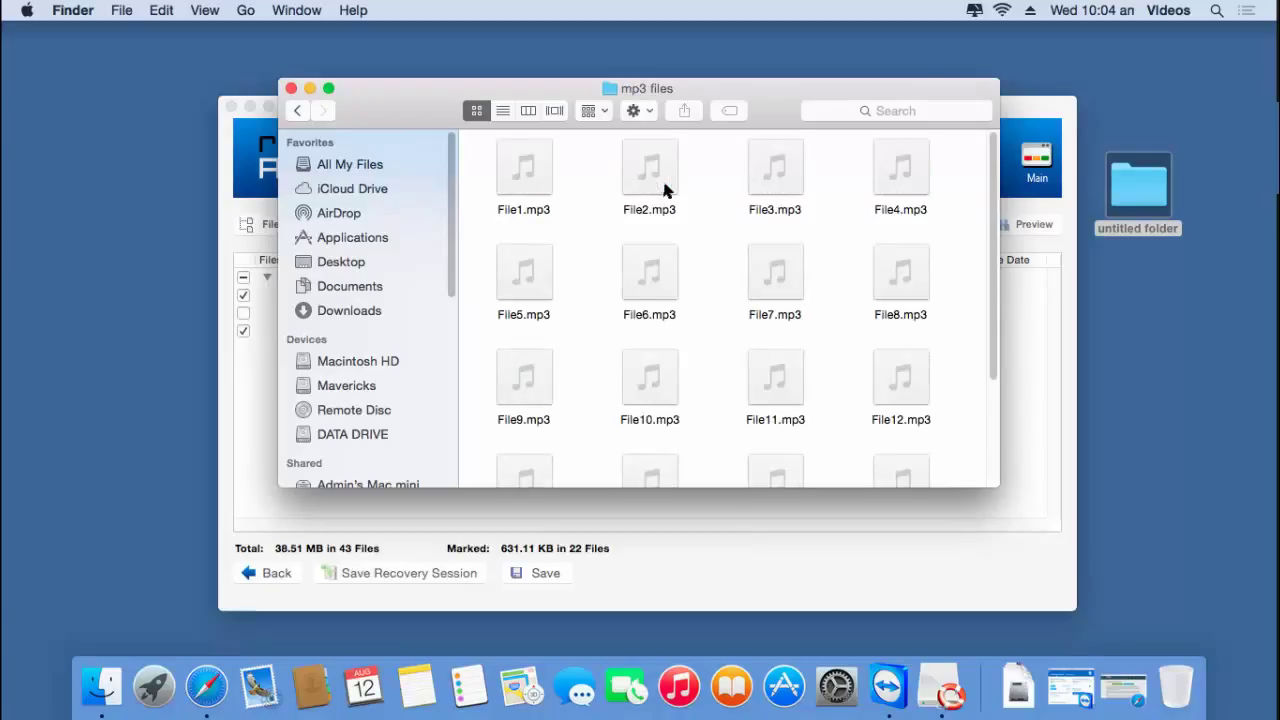
left_click(297, 110)
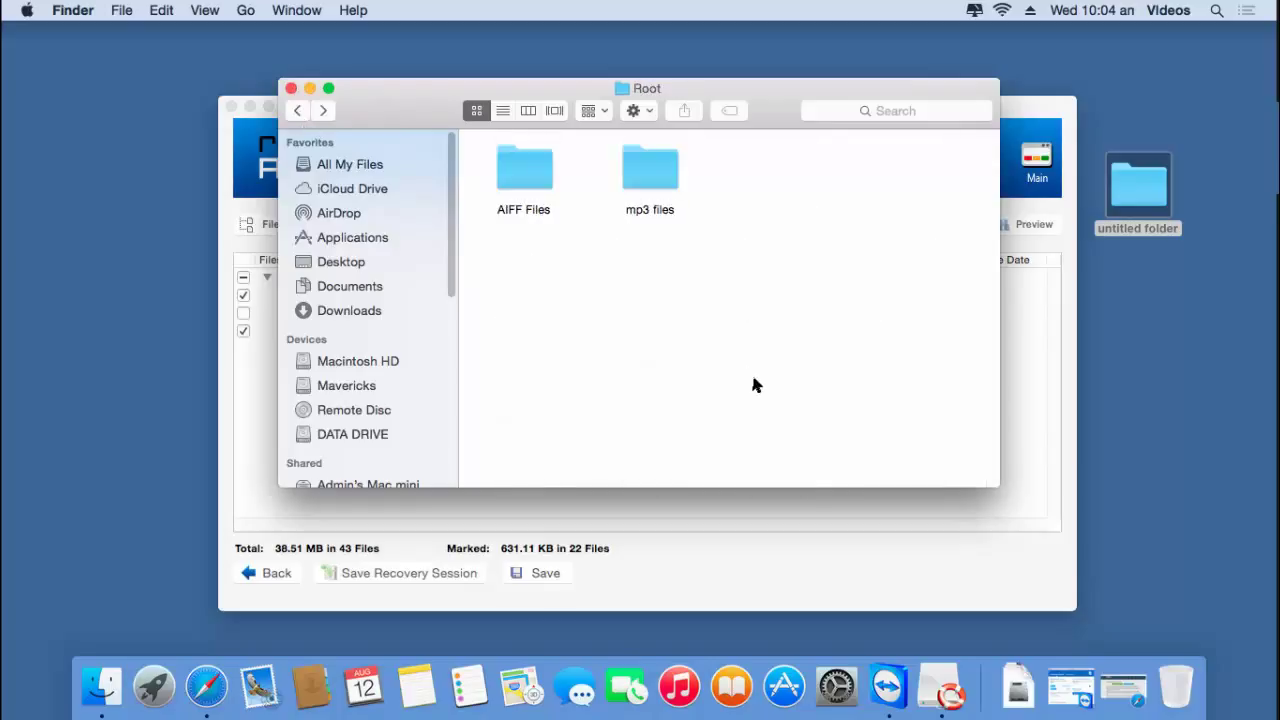